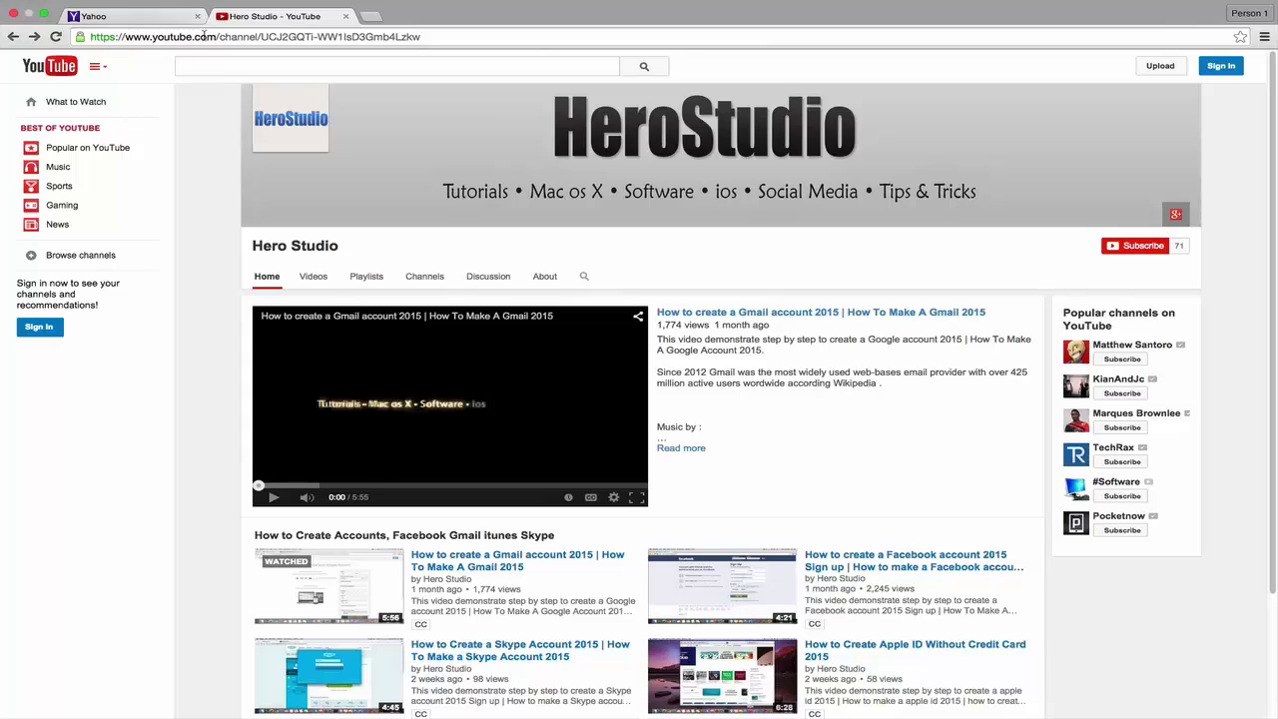
# Go to yahoo.com and open the Yahoo Mail sign-in page
pyautogui.click(204, 35)
pyautogui.write('yahoo.com')
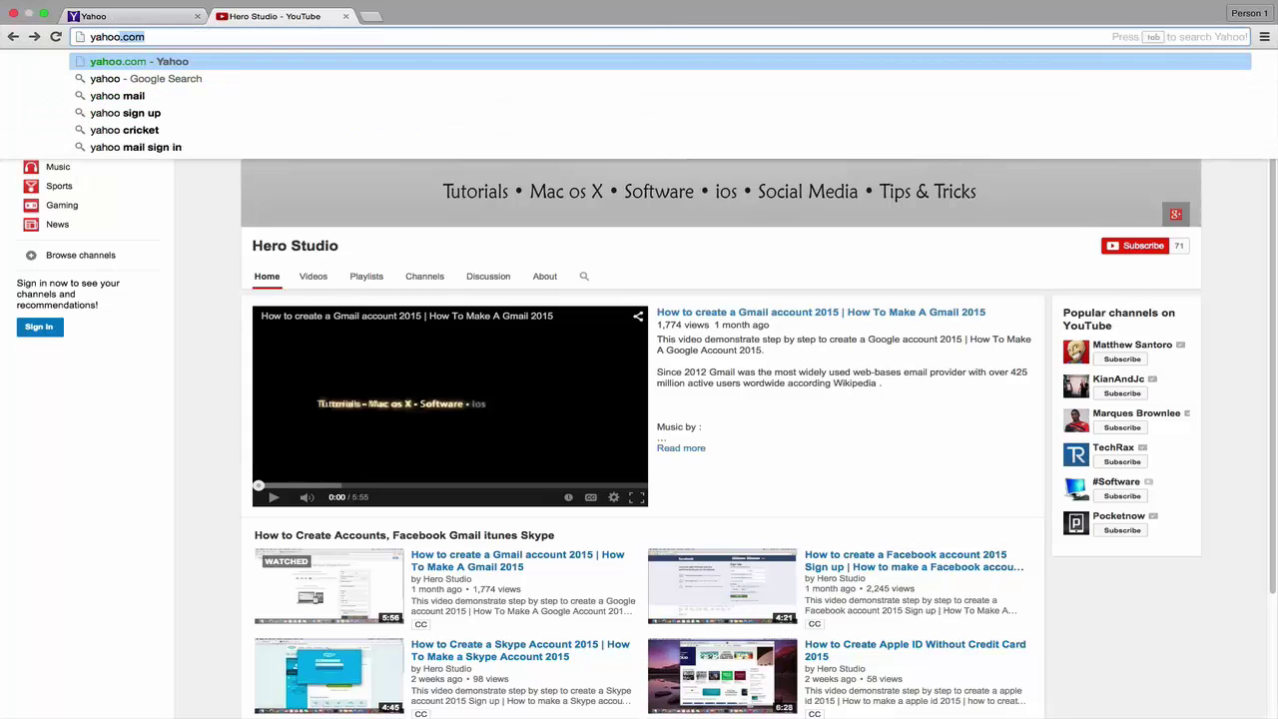
pyautogui.press('Return')
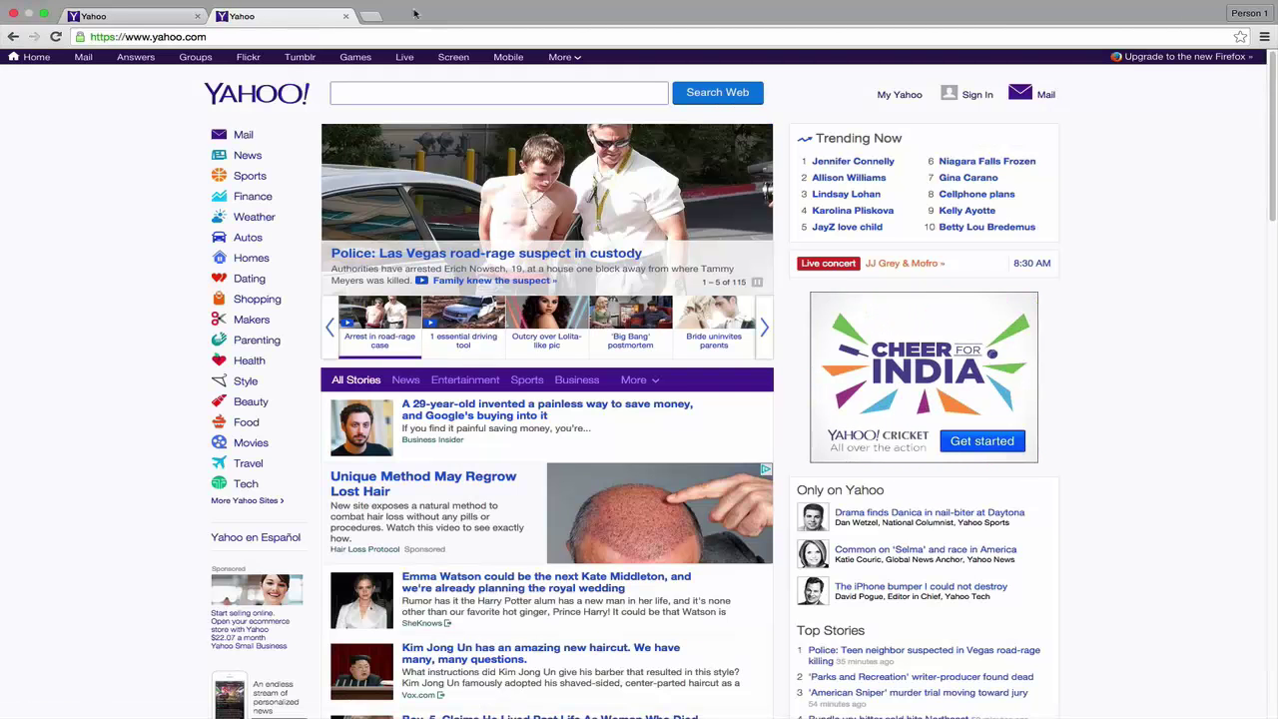
pyautogui.click(1046, 97)
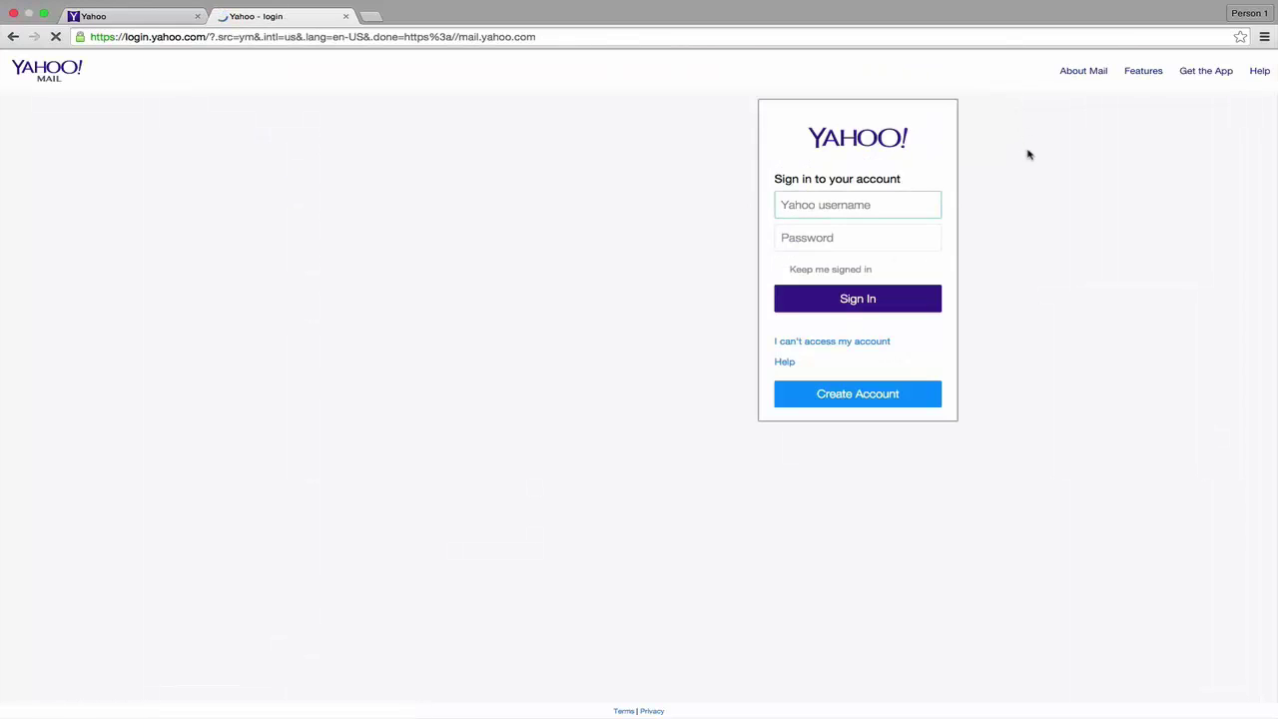
# Load mail.yahoo.com in the first tab as well
pyautogui.click(135, 16)
pyautogui.click(210, 35)
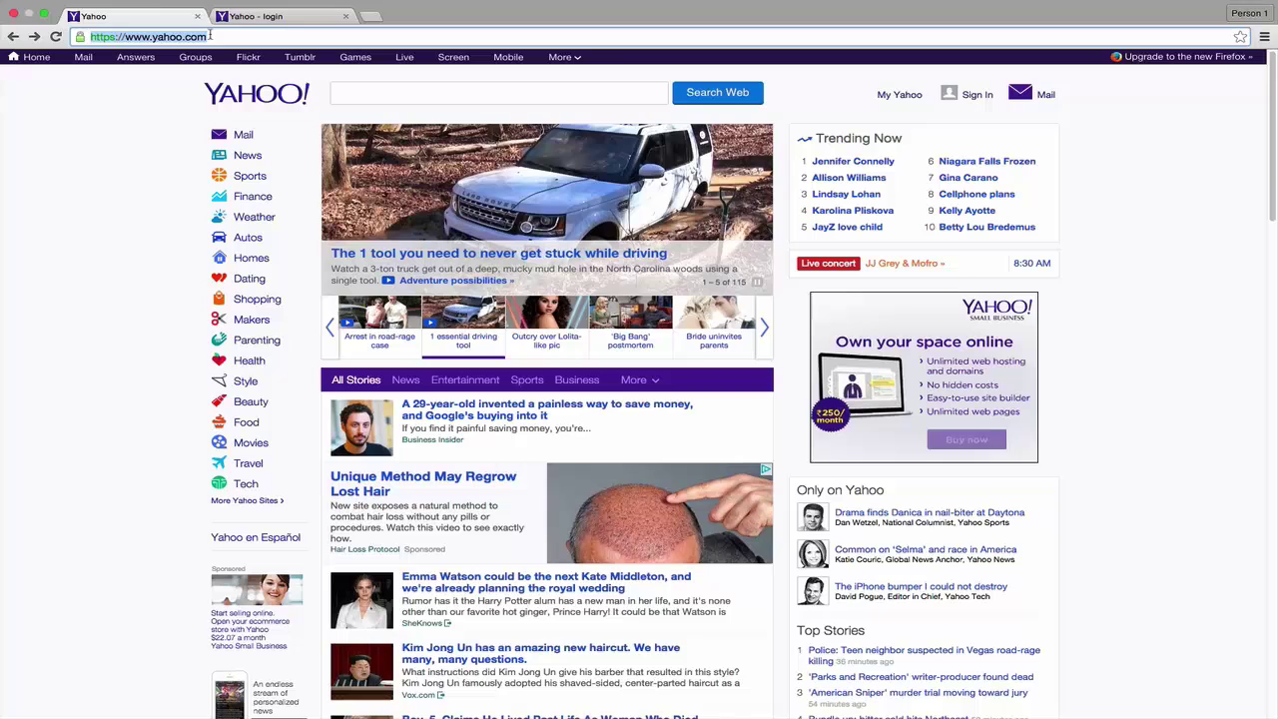
pyautogui.write('mail.')
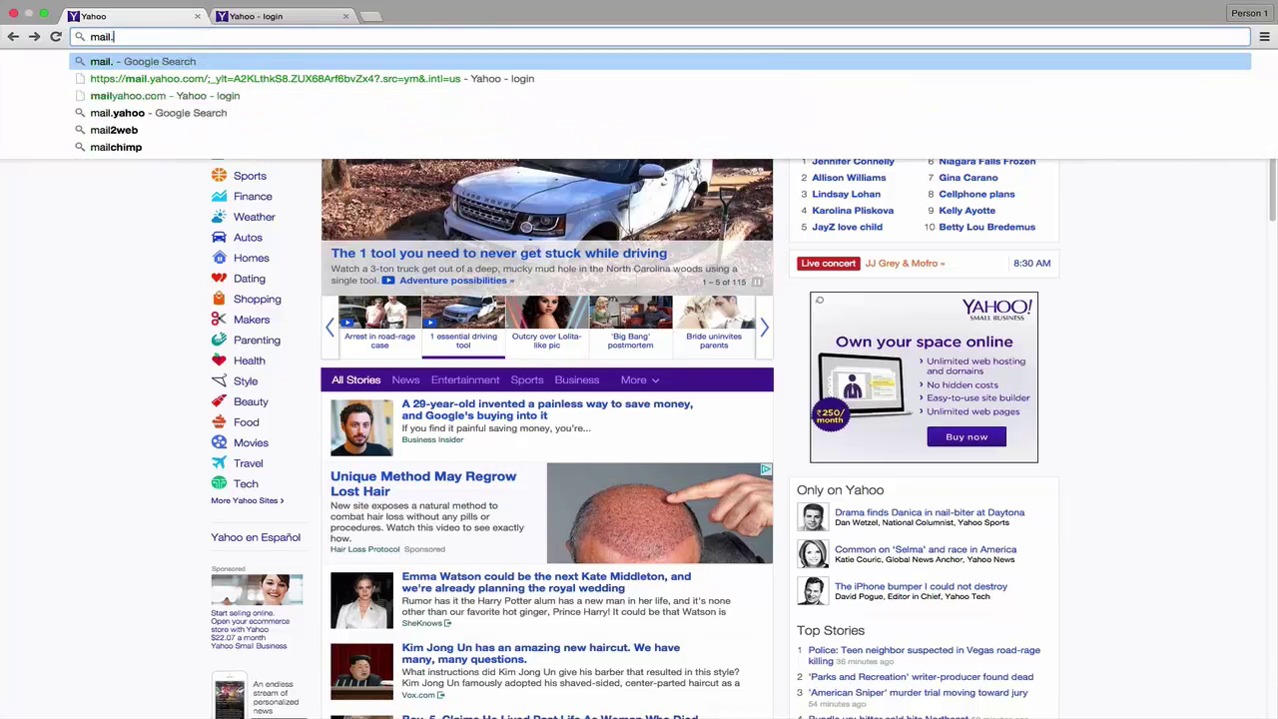
pyautogui.write('yahoo.com')
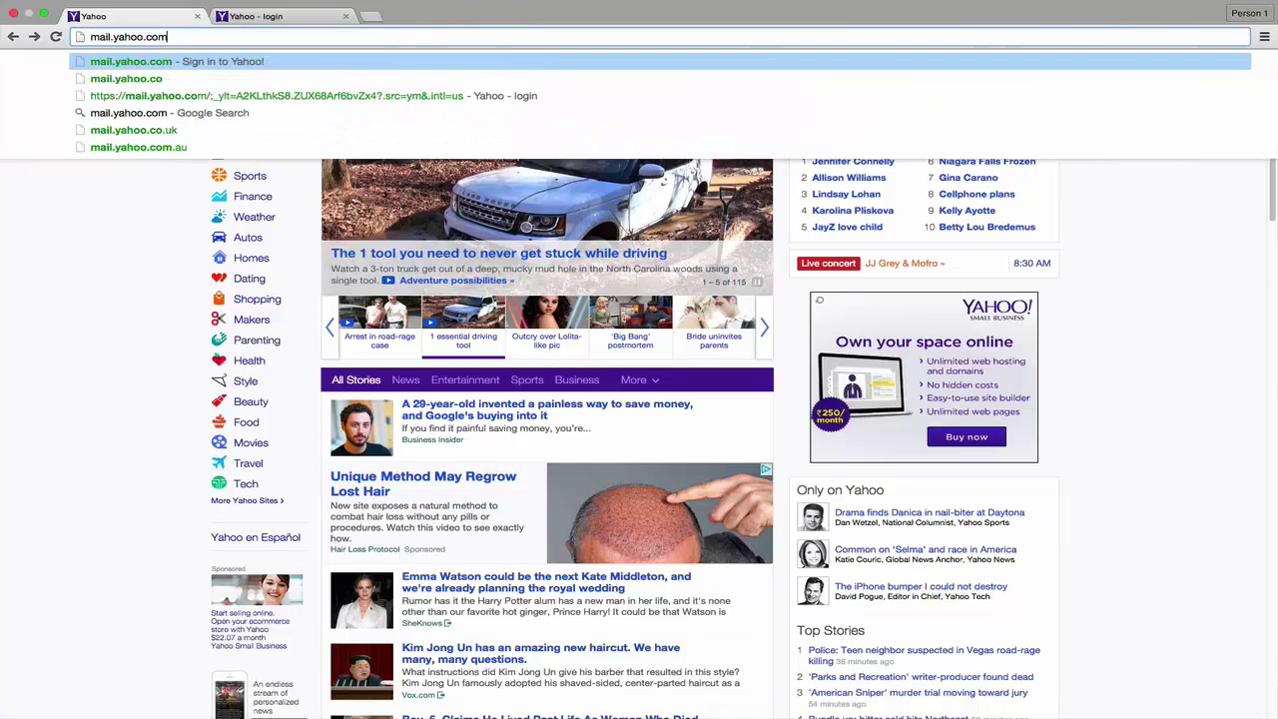
pyautogui.press('Return')
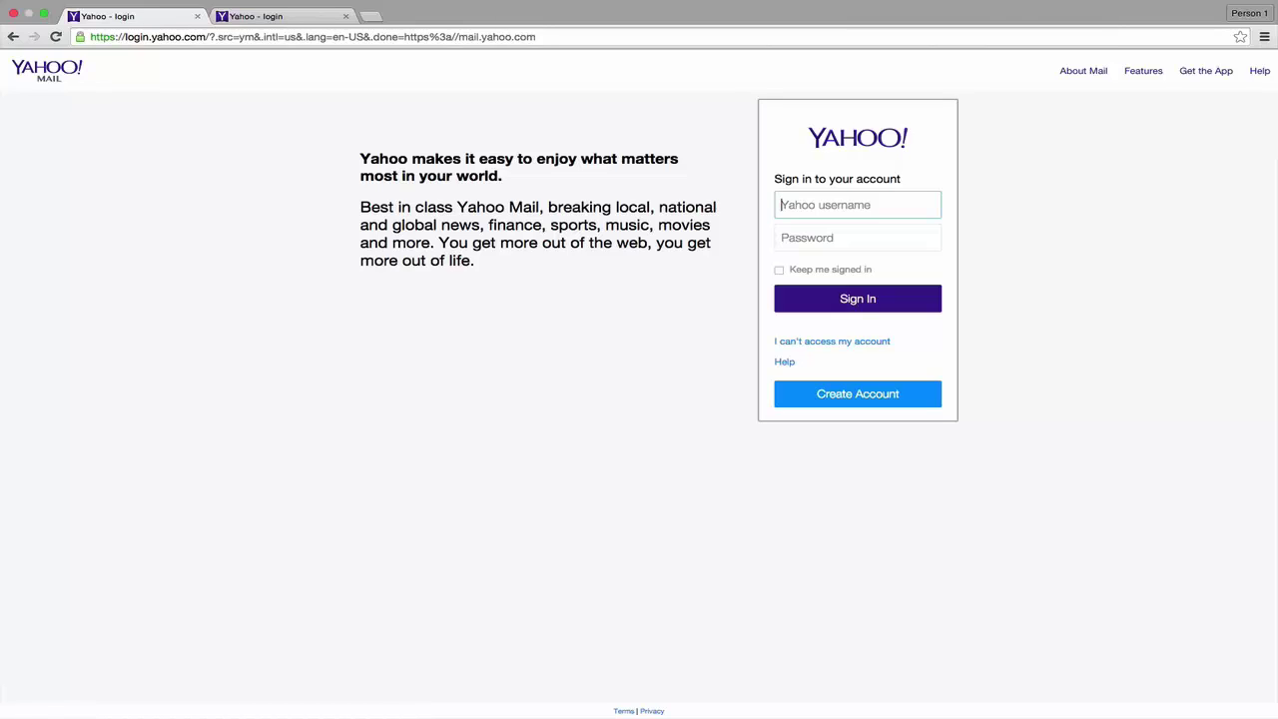
# Start a new account sign-up, keep English (United States), and enter the first name
pyautogui.click(814, 396)
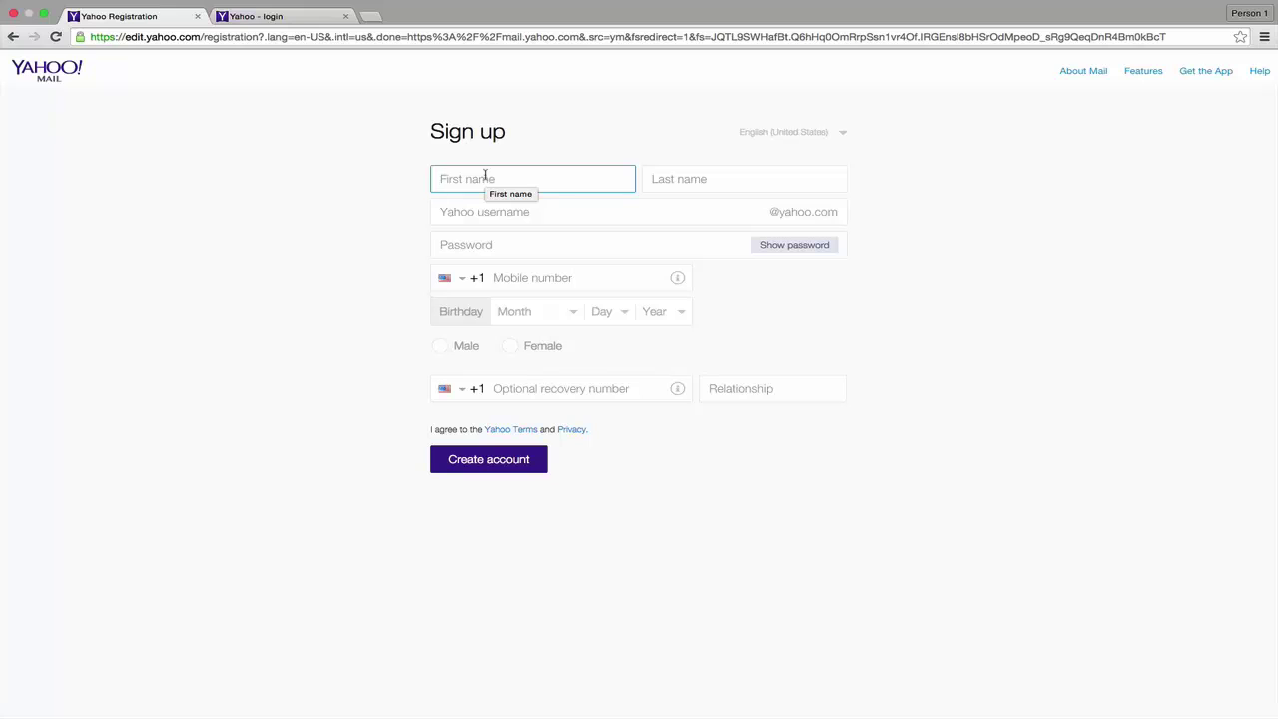
pyautogui.click(800, 134)
pyautogui.click(885, 145)
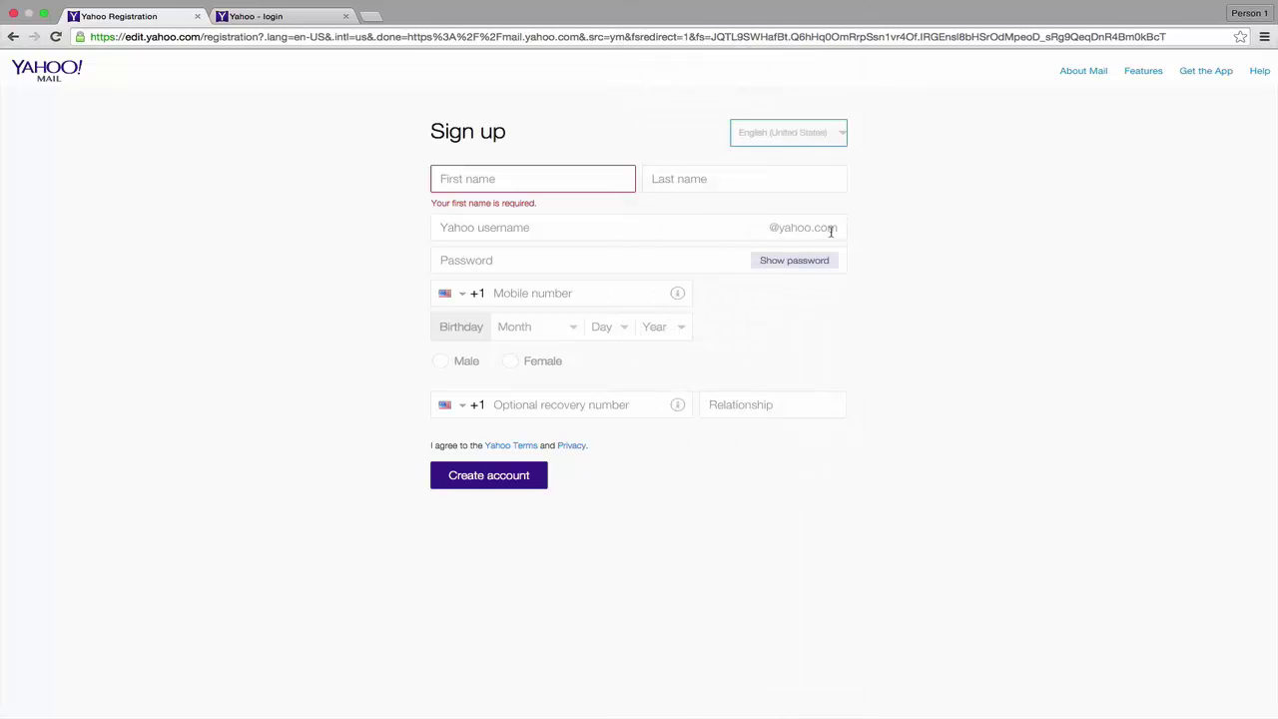
pyautogui.press('Tab')
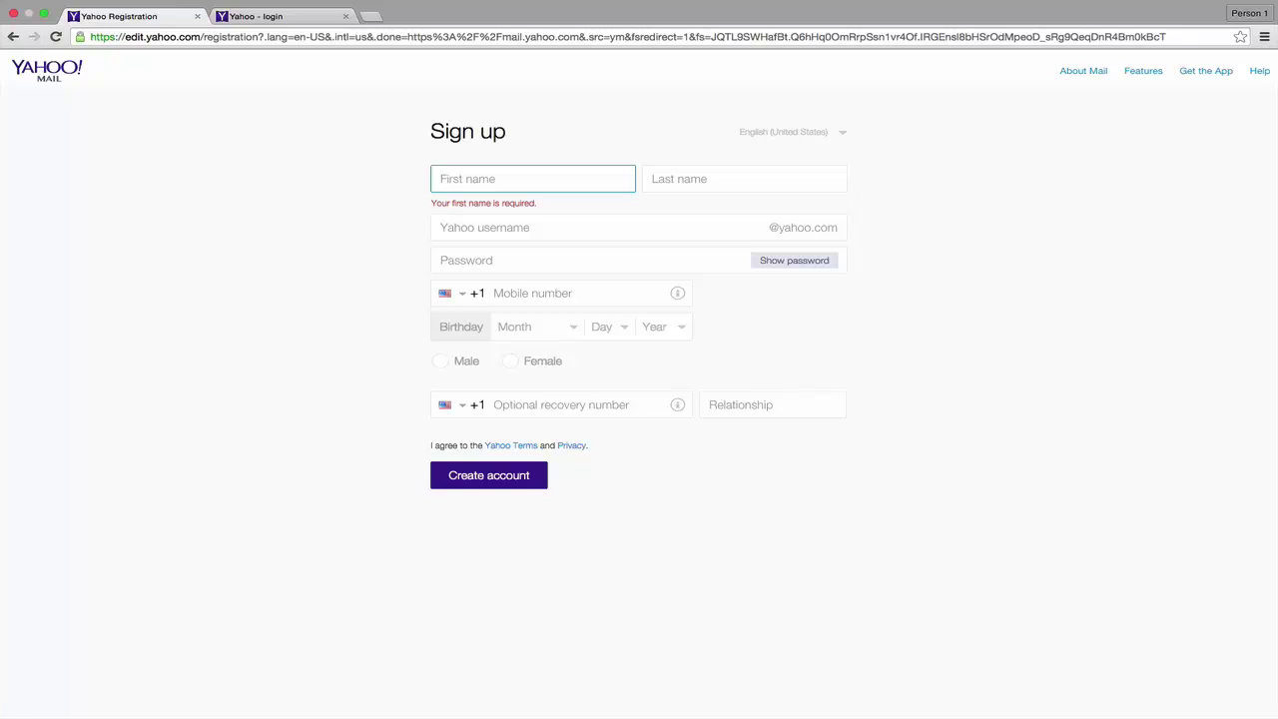
pyautogui.write('Hero')
# Fill in the last name and the desired Yahoo username
pyautogui.click(718, 181)
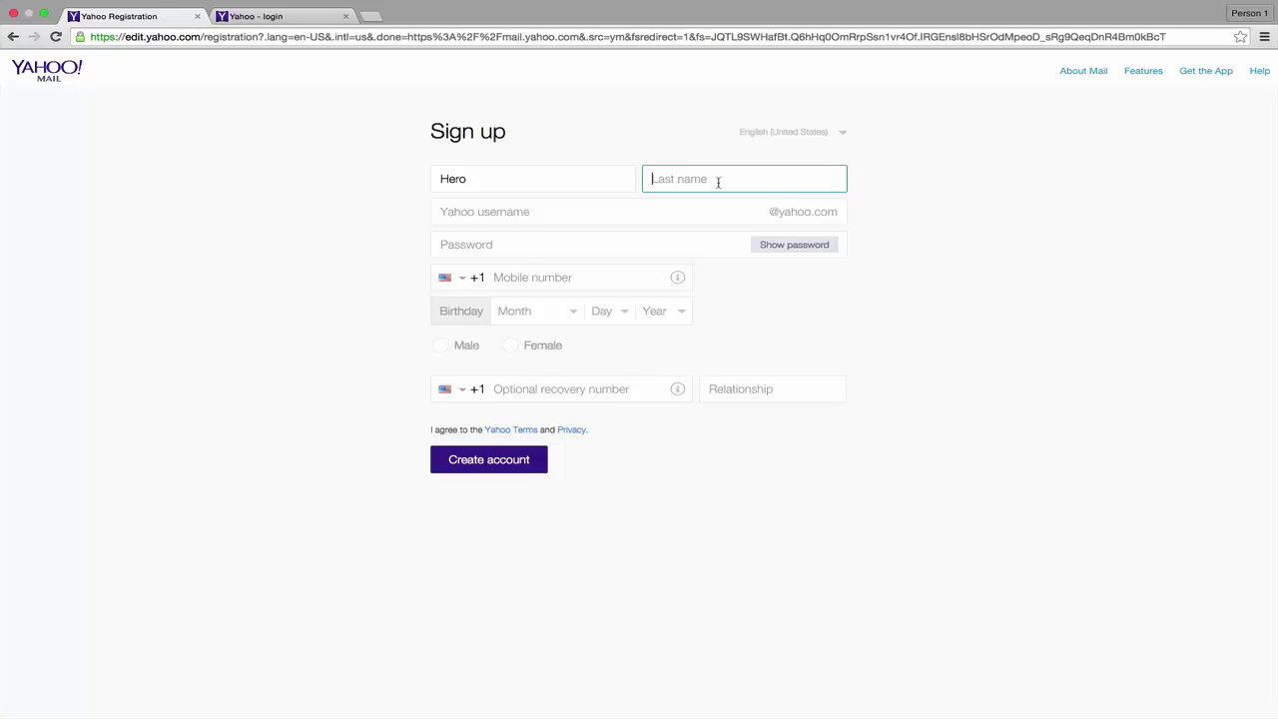
pyautogui.write('Studio')
pyautogui.click(645, 219)
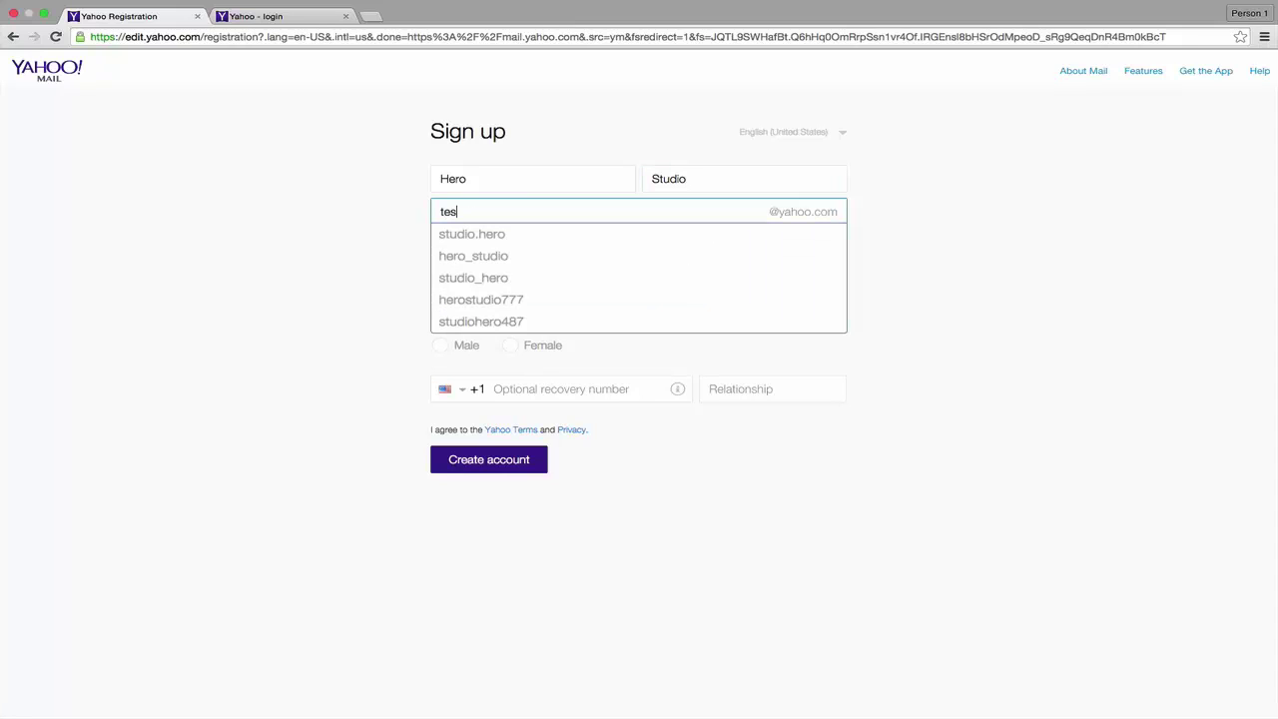
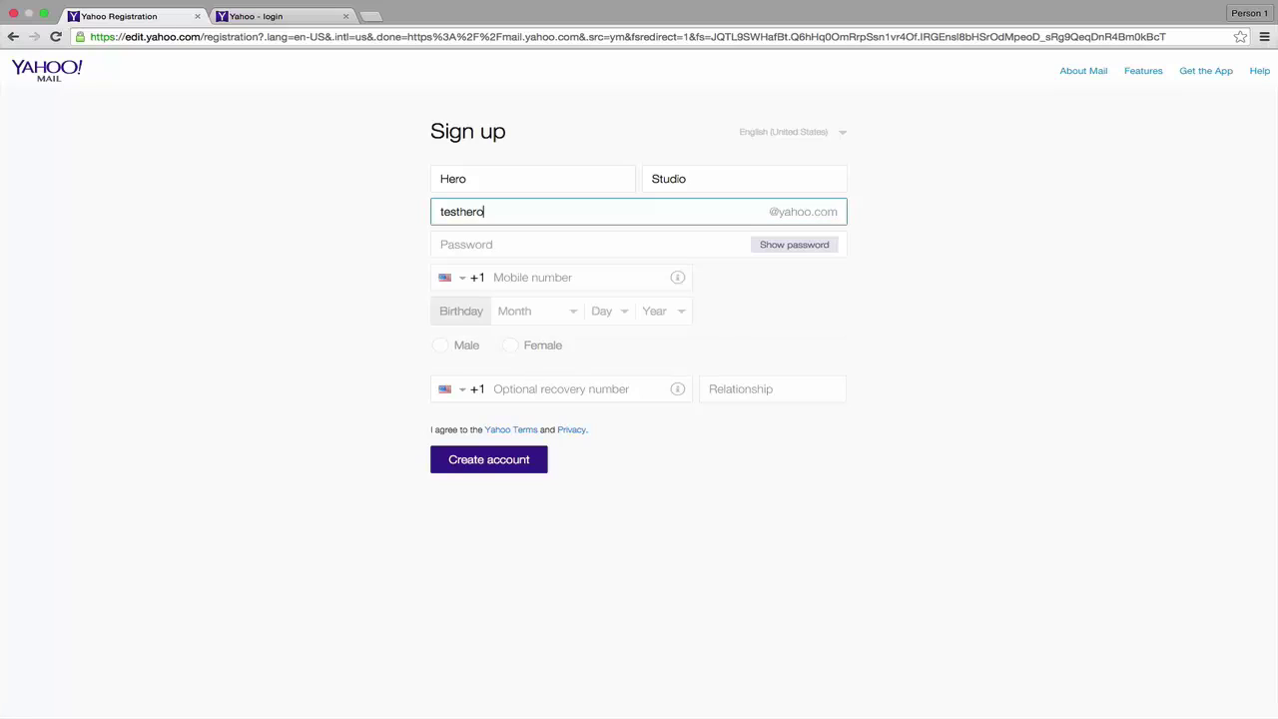
# Enter the account password and keep United States (+1) as the phone country code
pyautogui.click(644, 252)
pyautogui.write('•••••••••••')
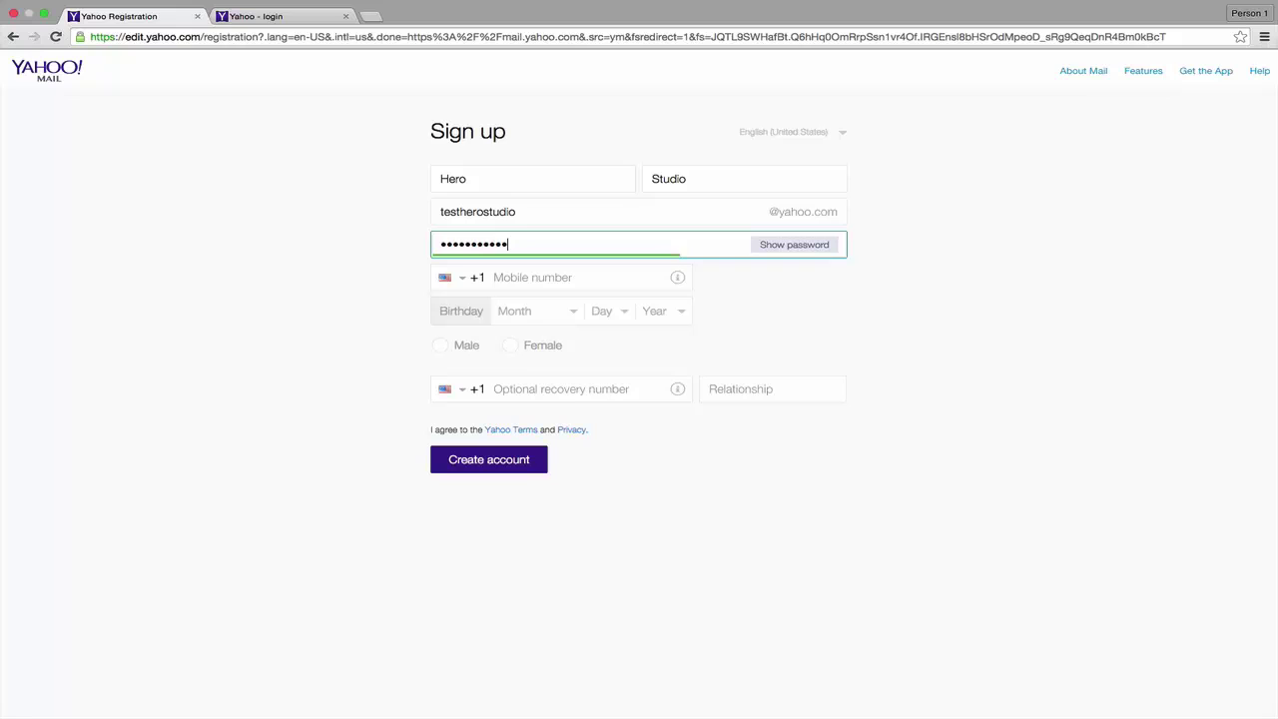
pyautogui.write('••')
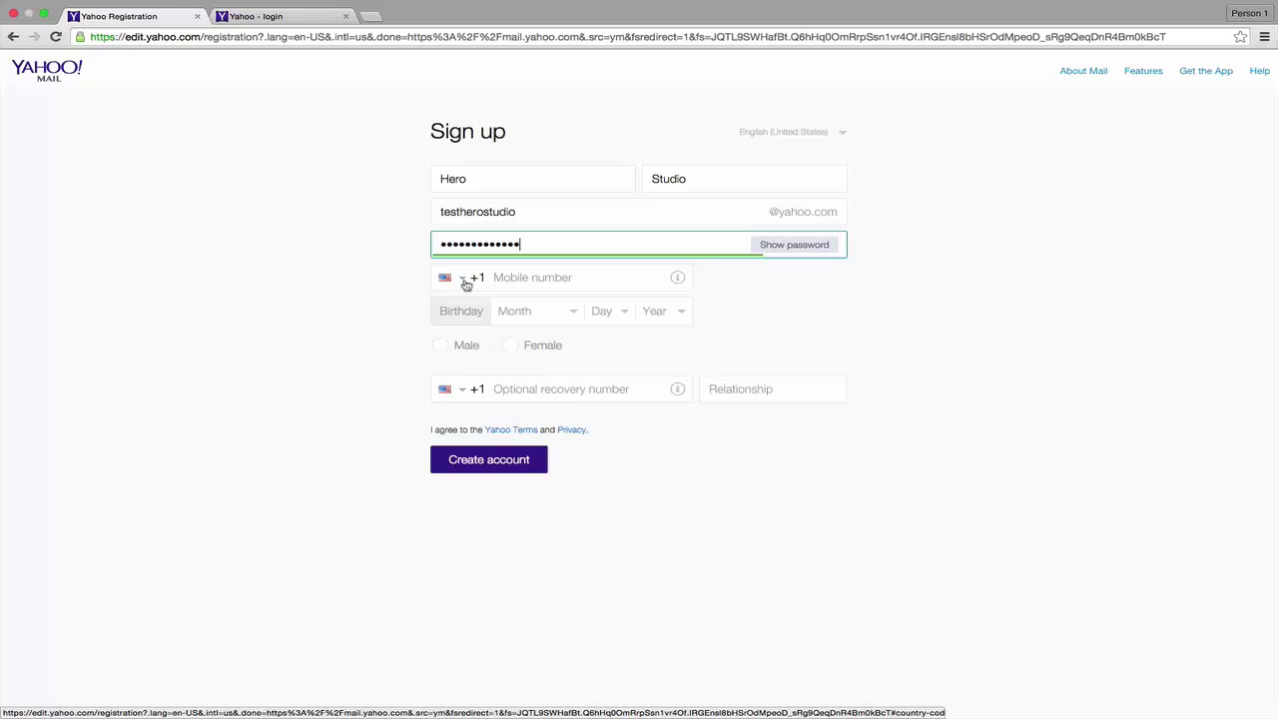
pyautogui.click(455, 282)
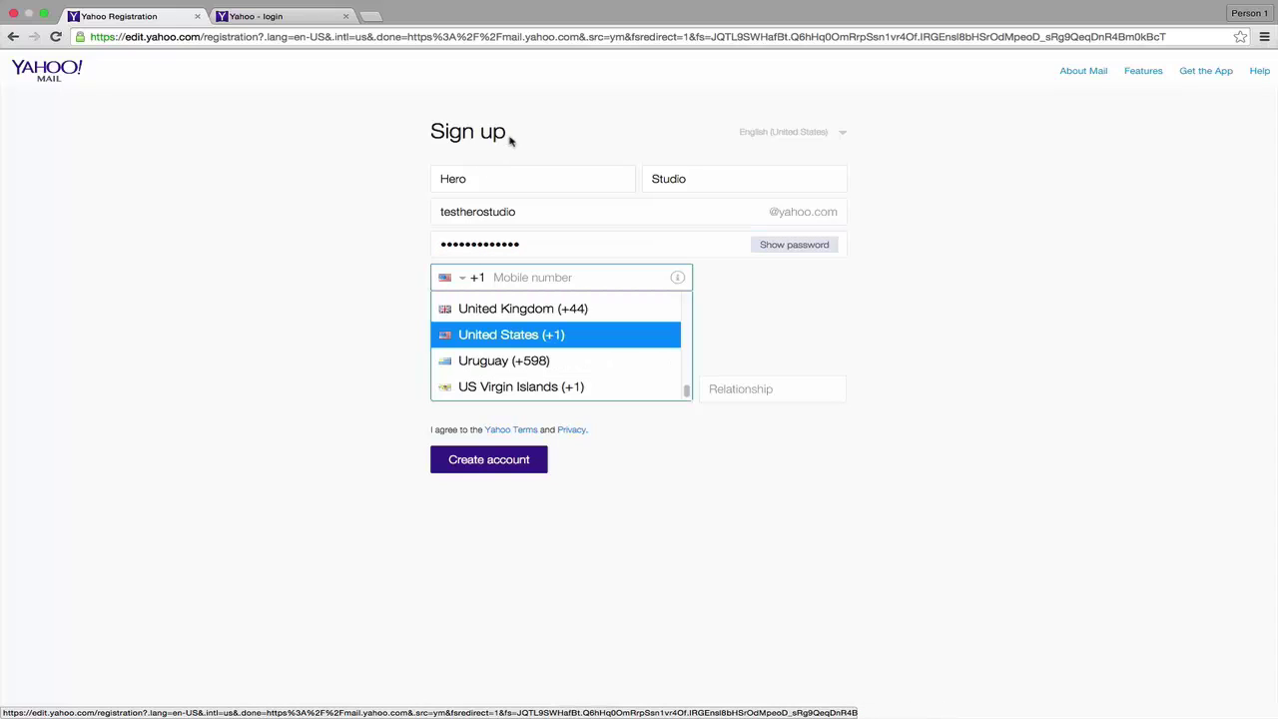
pyautogui.click(506, 340)
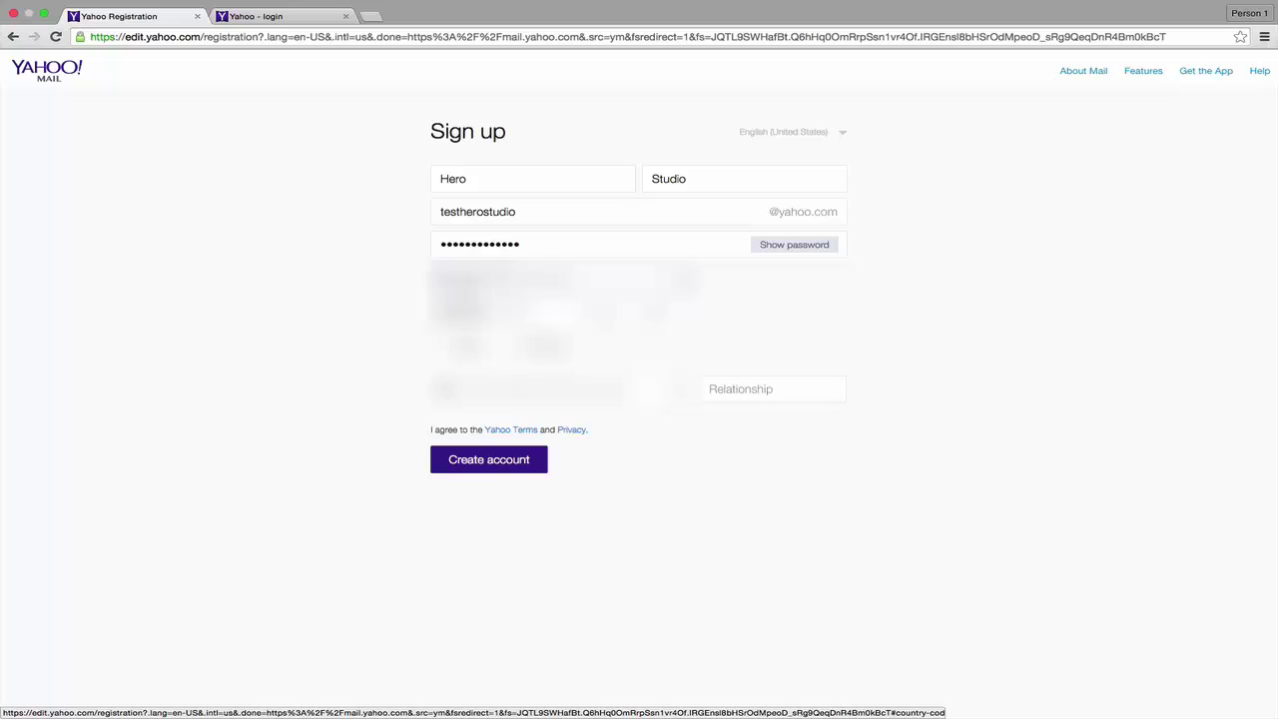
pyautogui.click(448, 279)
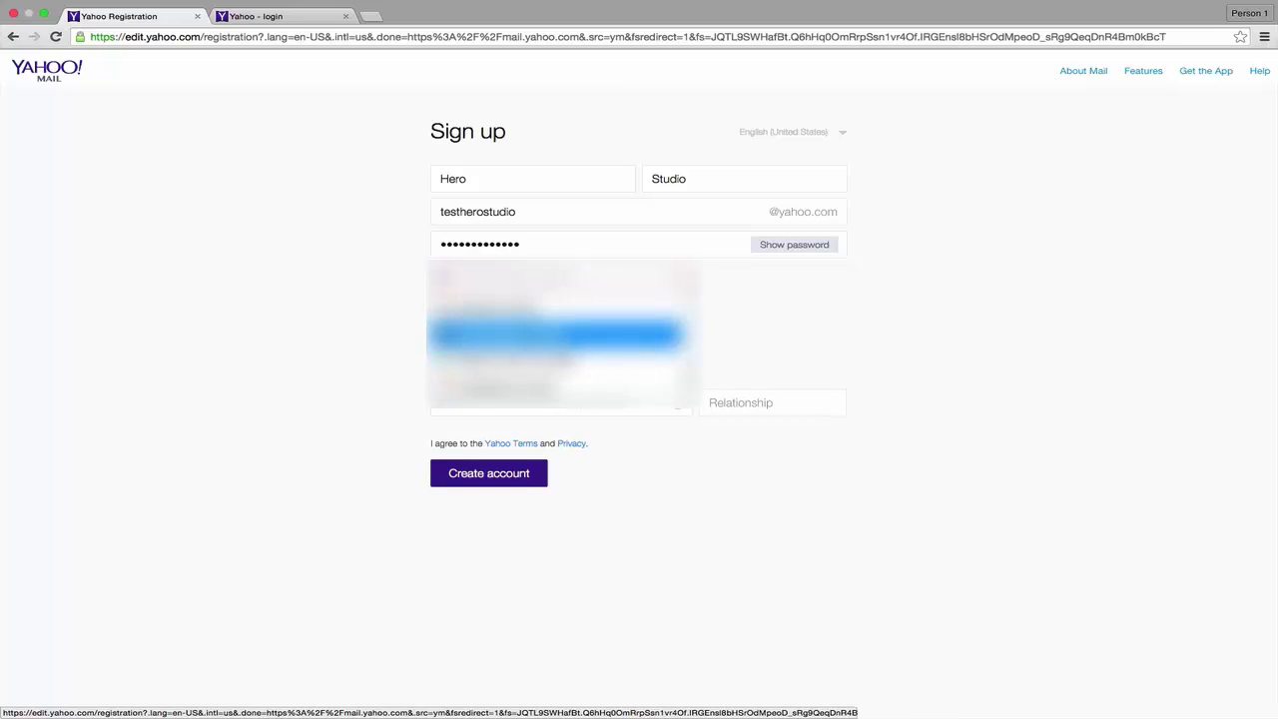
pyautogui.press('Return')
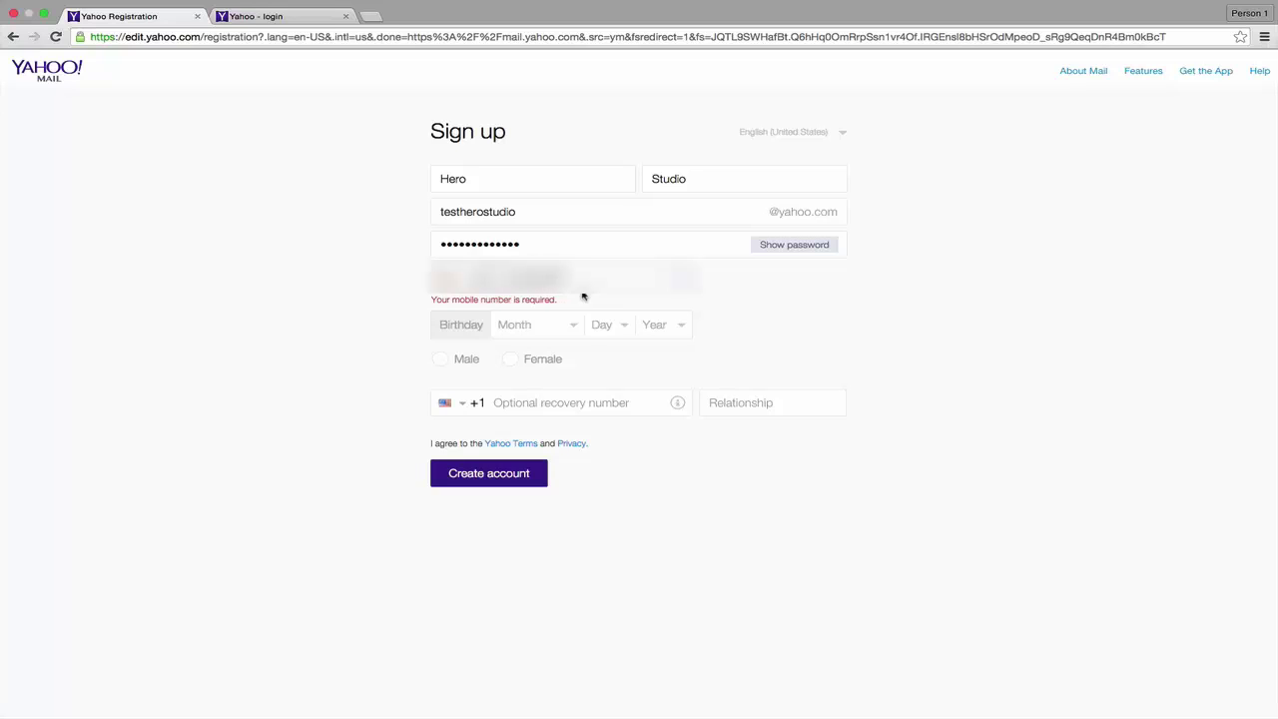
pyautogui.click(568, 322)
pyautogui.click(568, 326)
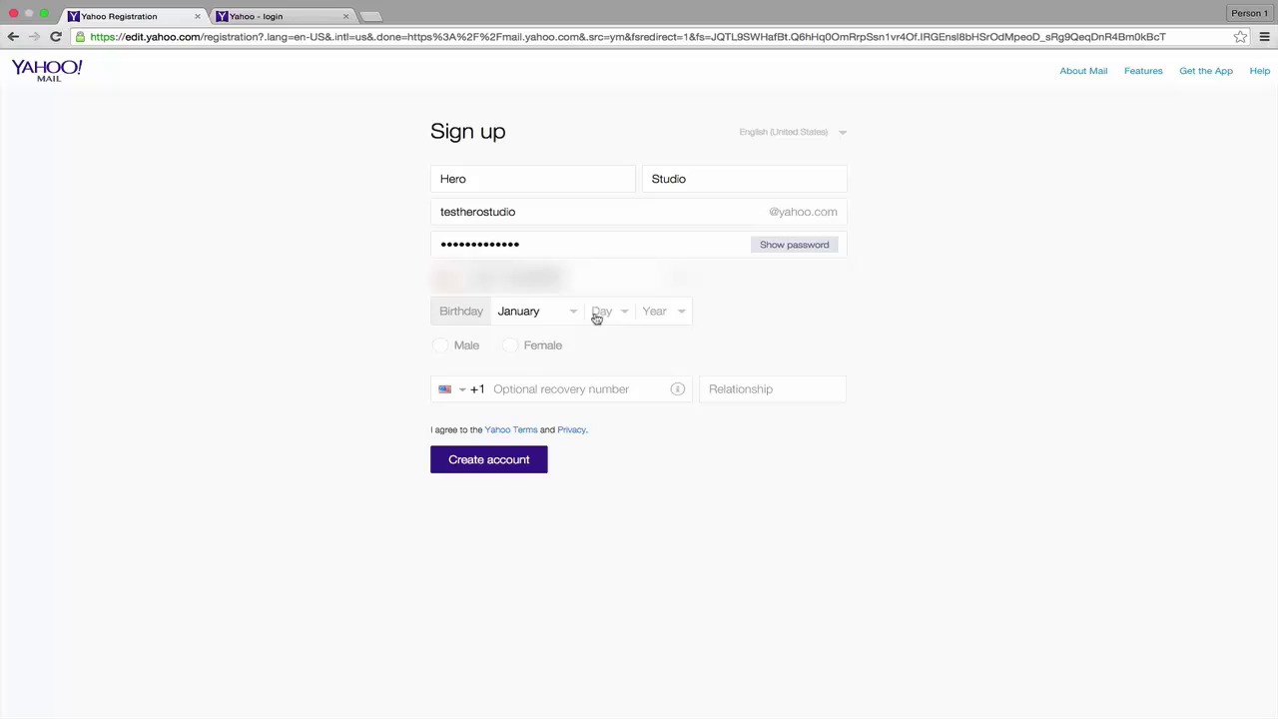
pyautogui.click(604, 315)
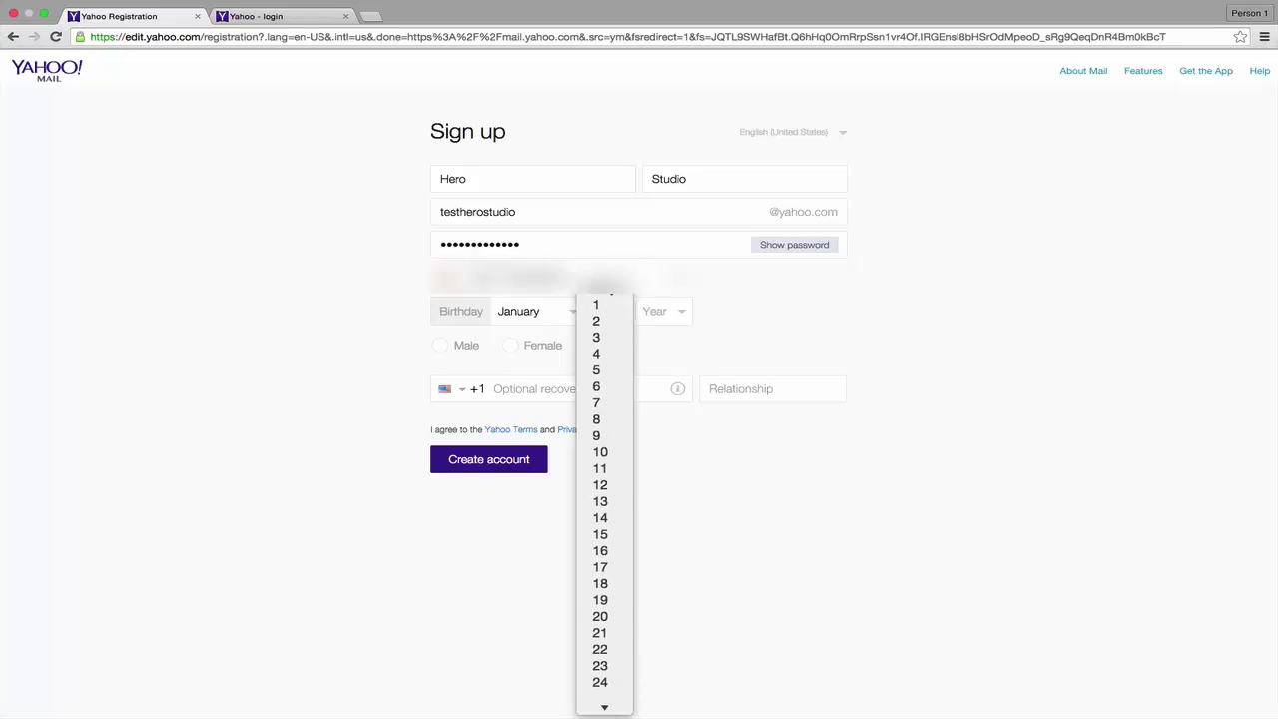
pyautogui.scroll(-2, 604, 599)
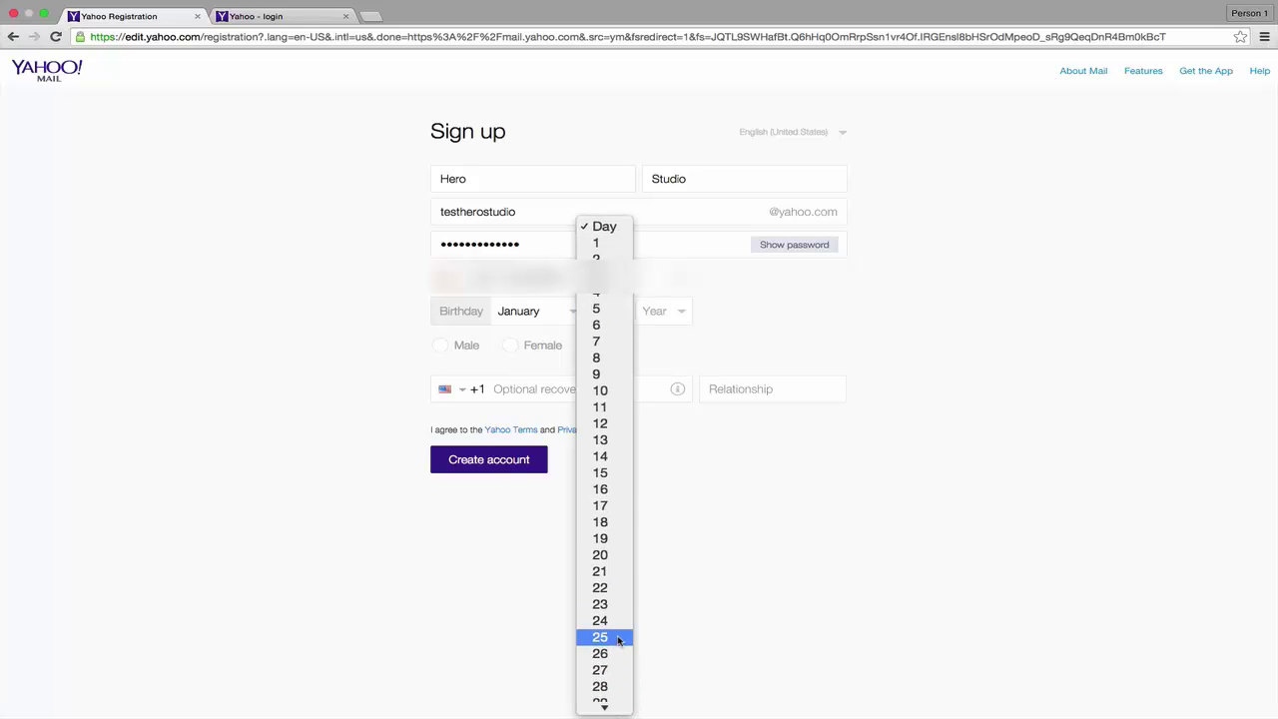
pyautogui.click(618, 640)
pyautogui.click(680, 314)
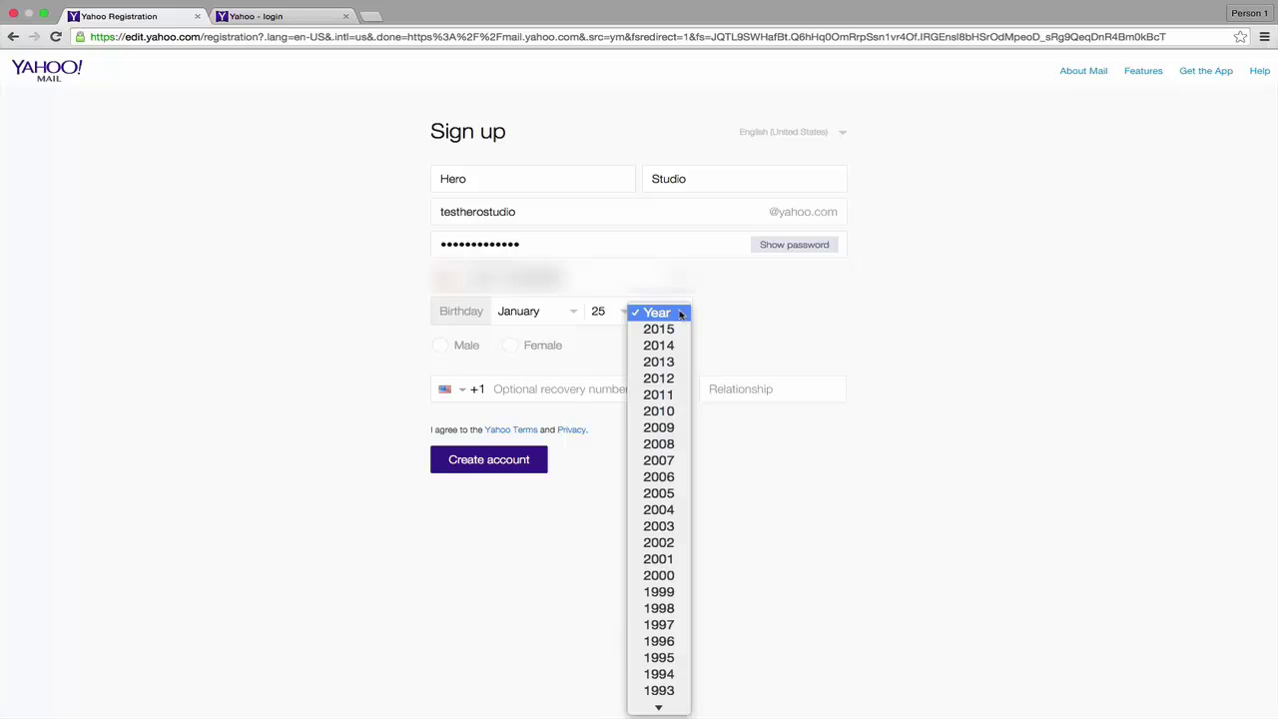
pyautogui.scroll(-2, 676, 684)
pyautogui.click(668, 654)
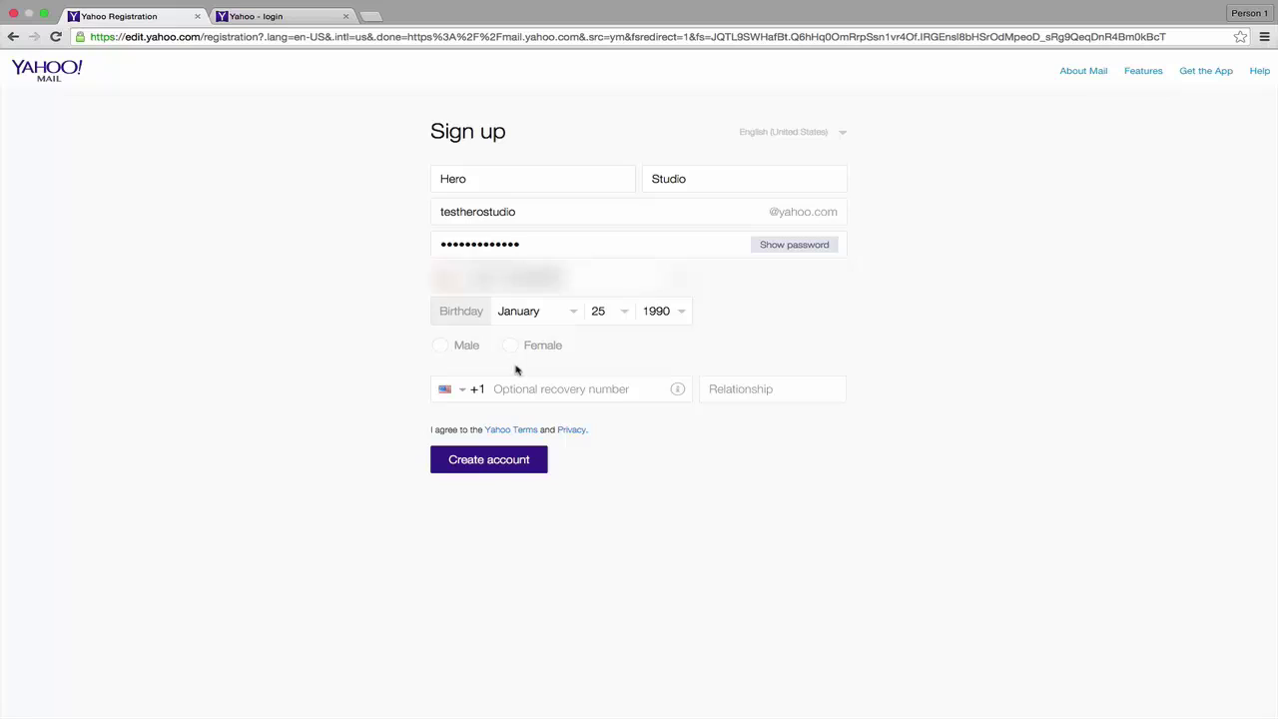
pyautogui.click(448, 348)
# Submit the sign-up form, then enter and submit the verification code
pyautogui.click(480, 459)
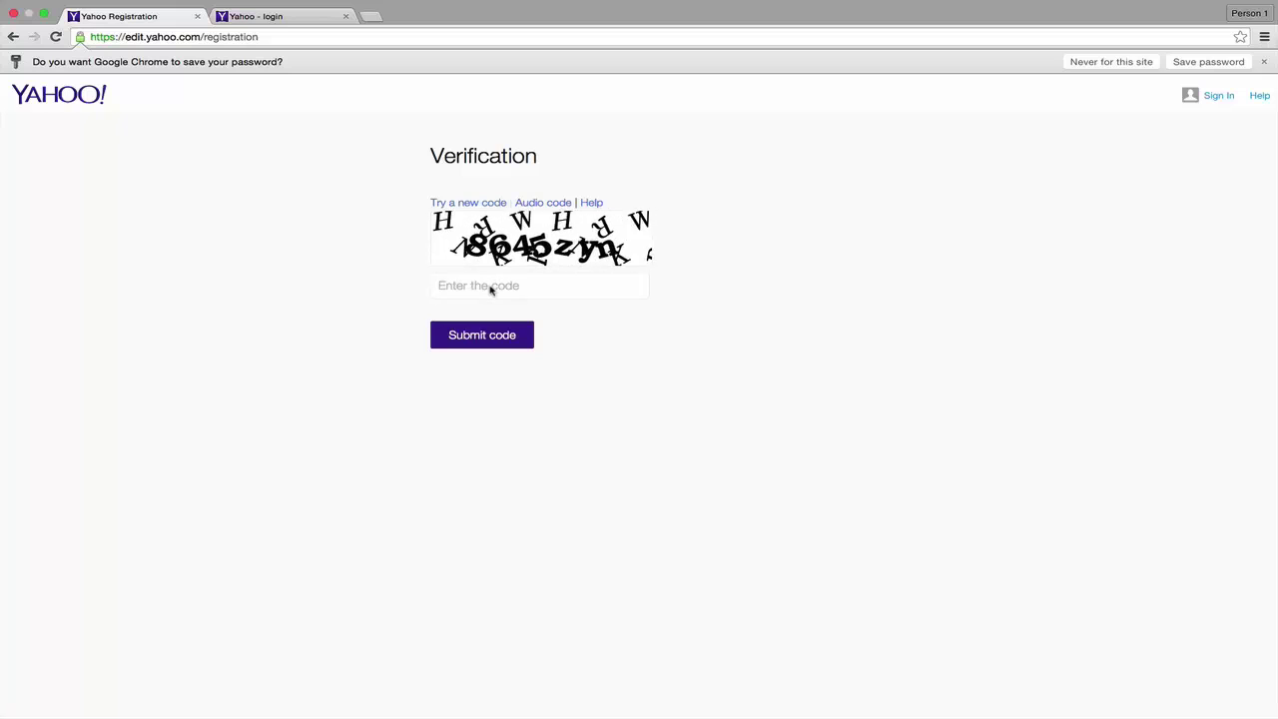
pyautogui.click(490, 288)
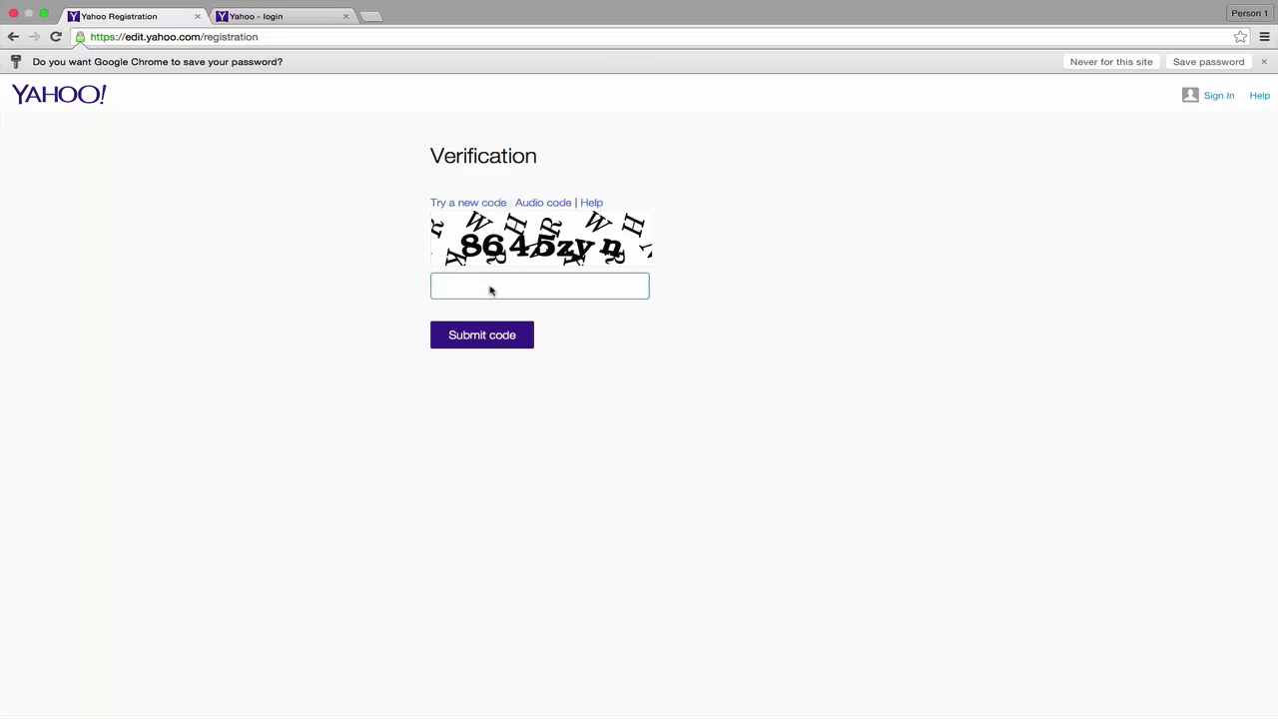
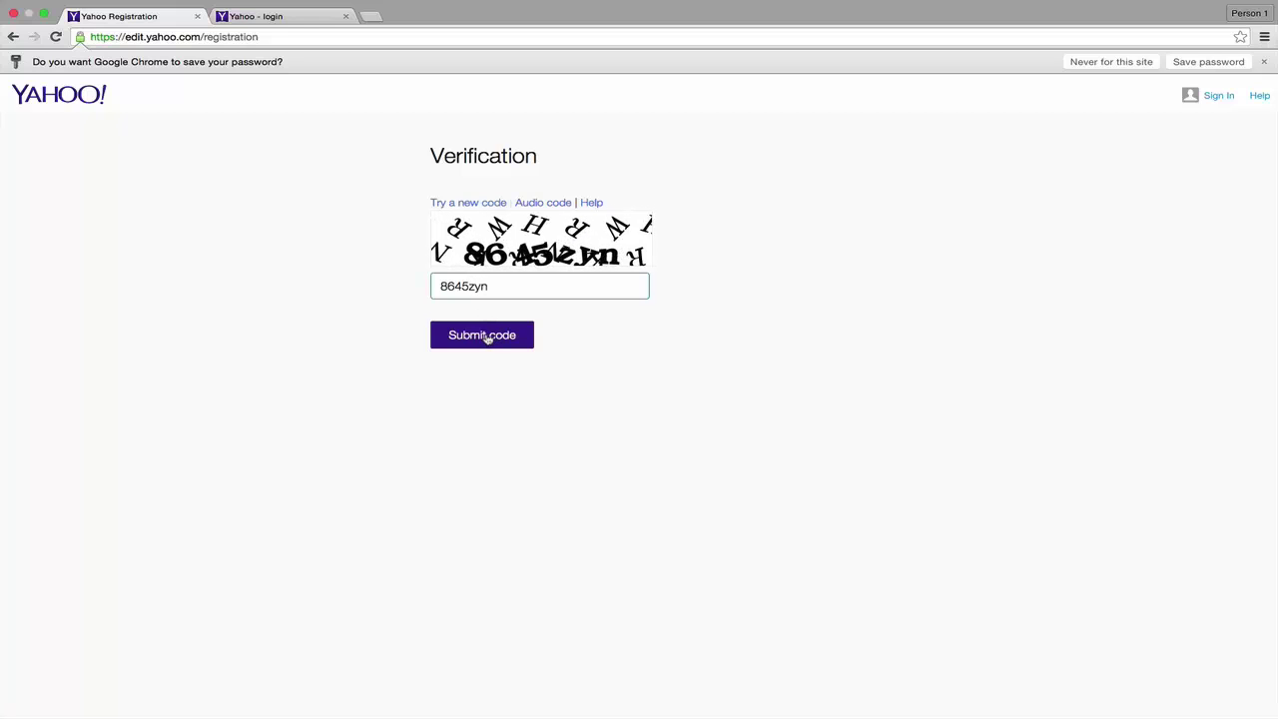
pyautogui.click(493, 339)
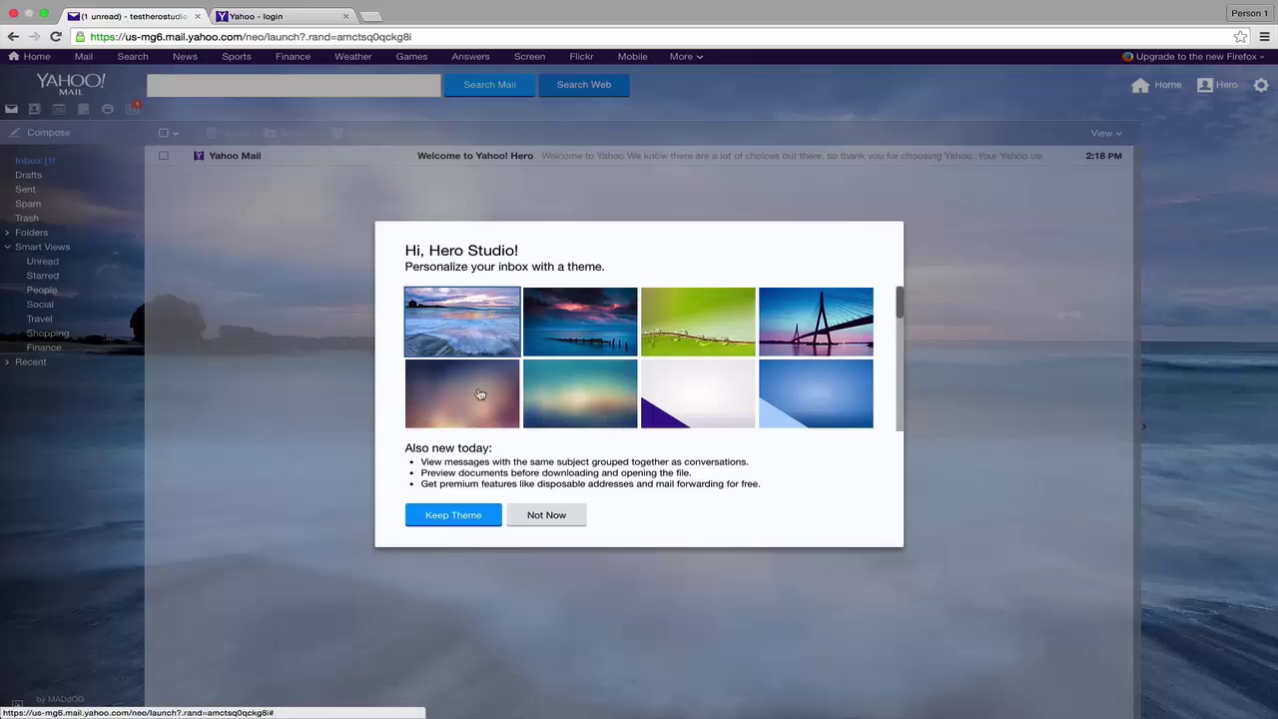
# Choose Not Now on the theme-personalization prompt to reveal the inbox
pyautogui.click(546, 515)
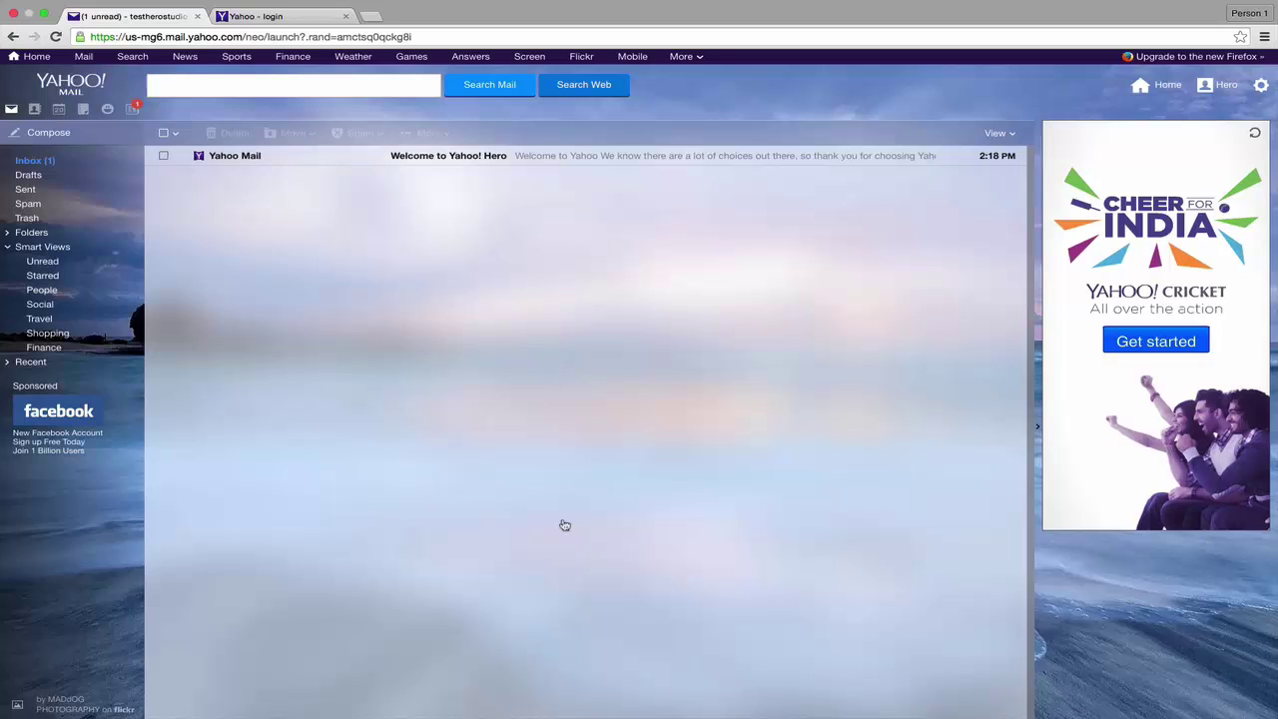